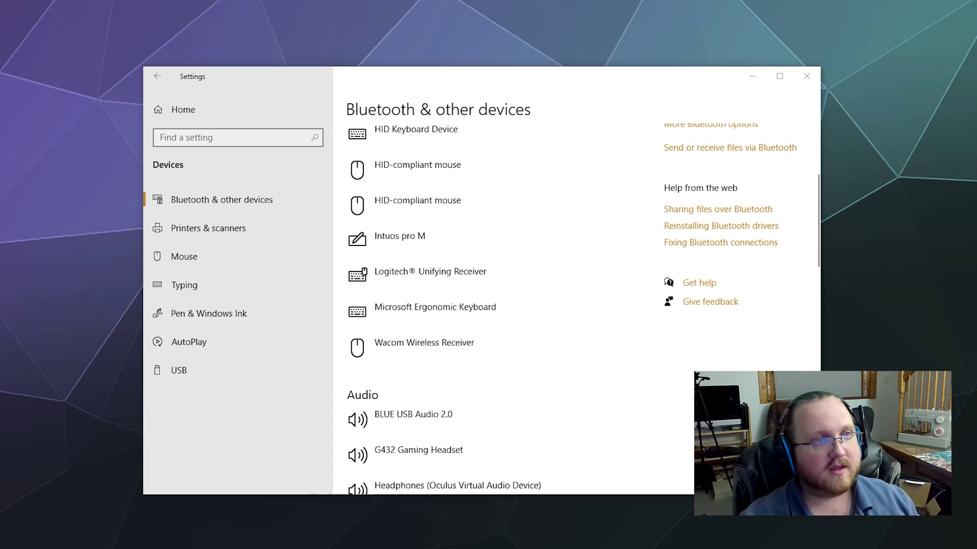
# Pair the DualShock 4 as a new Bluetooth device by connecting the Wireless Controller entry
pyautogui.scroll(4, 560, 314)
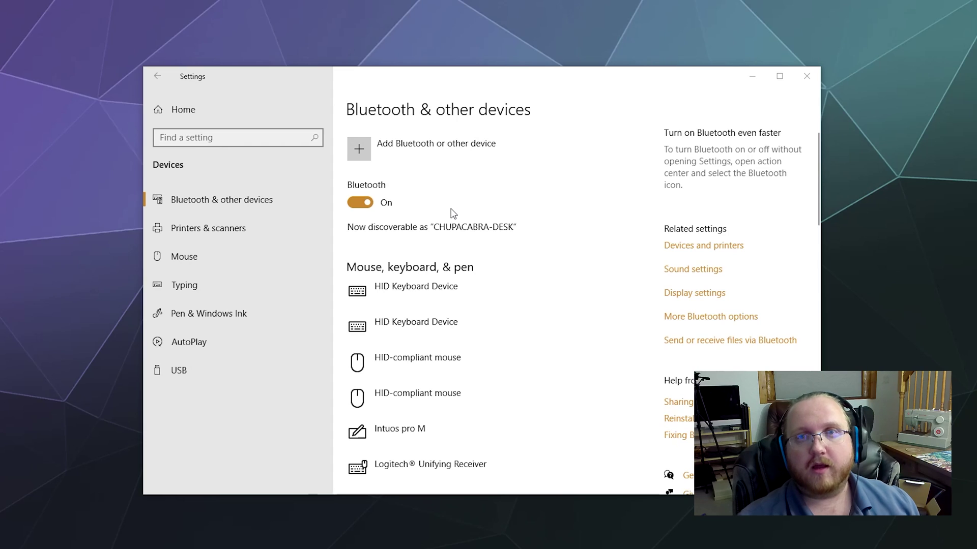
pyautogui.click(399, 165)
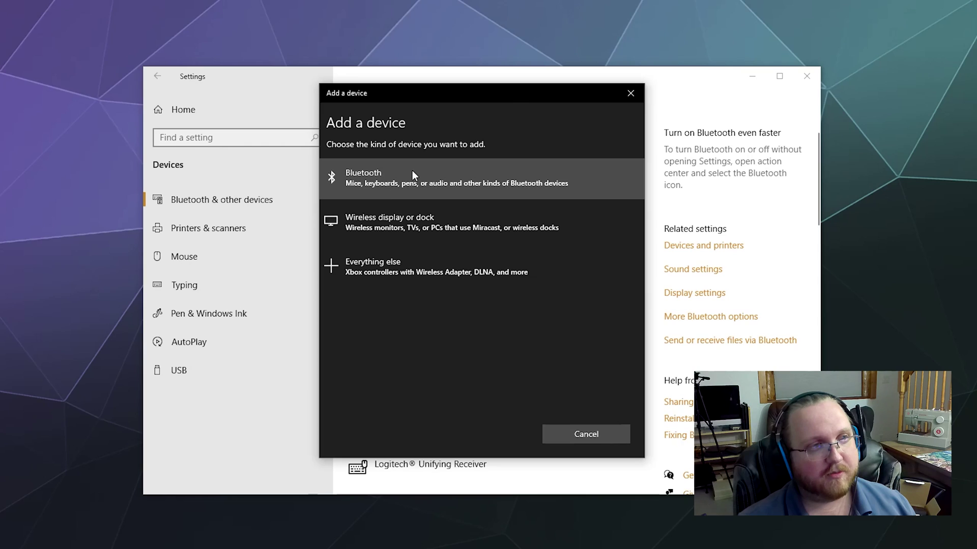
pyautogui.click(381, 179)
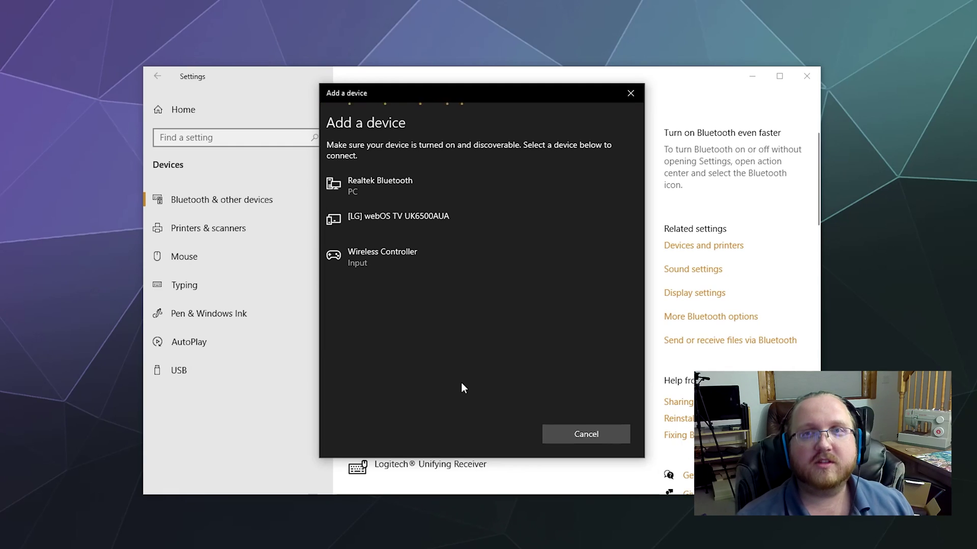
pyautogui.click(357, 263)
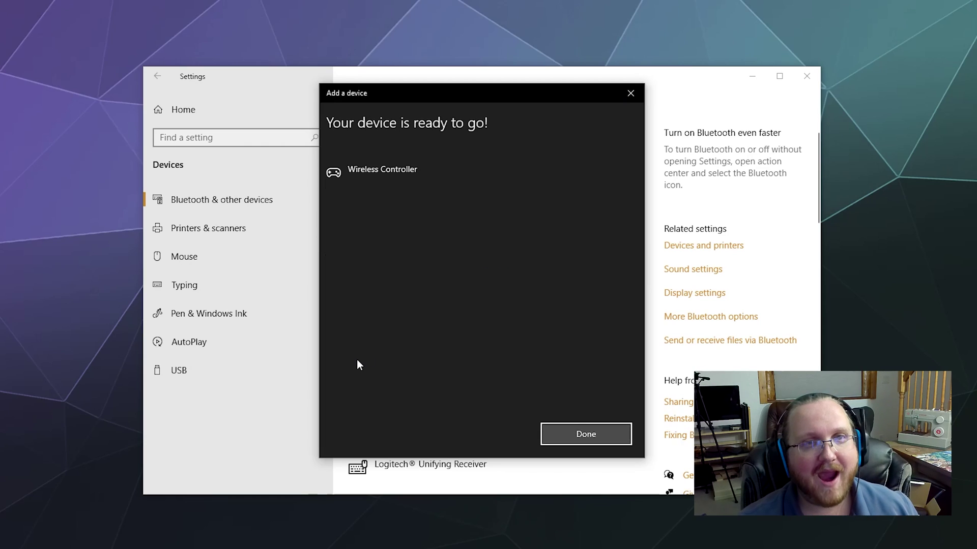
pyautogui.click(563, 434)
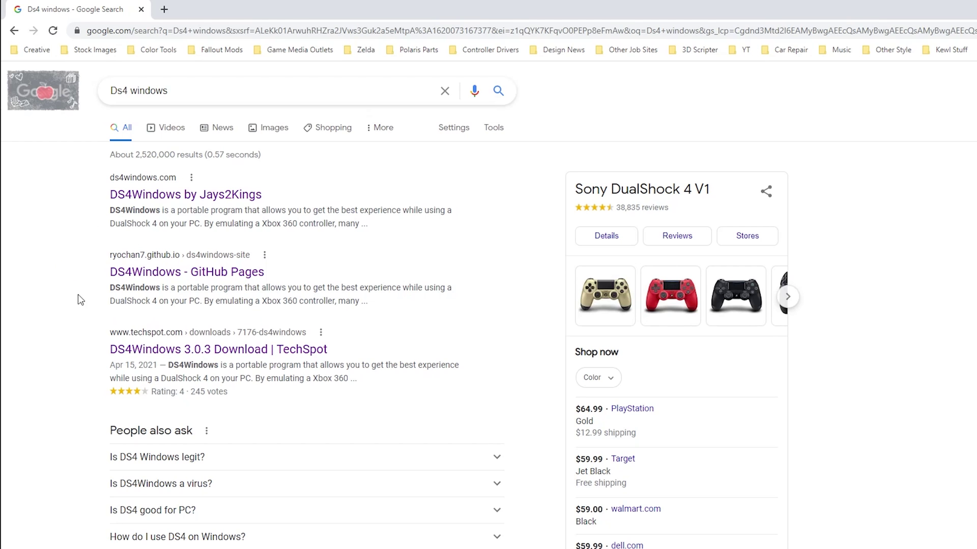
# Open the DS4Windows GitHub Pages site from the search results and review its features, requirements and screenshots
pyautogui.click(255, 270)
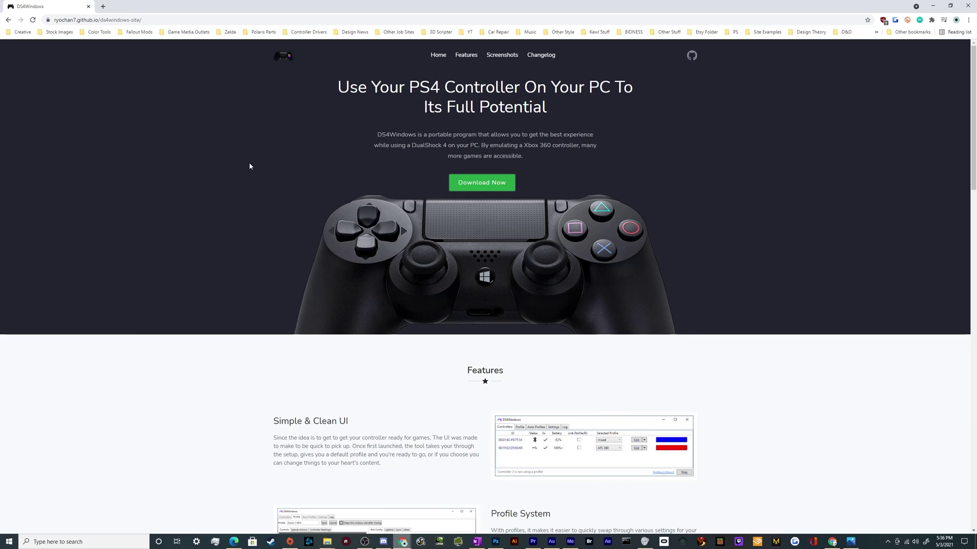
pyautogui.scroll(-5, 253, 176)
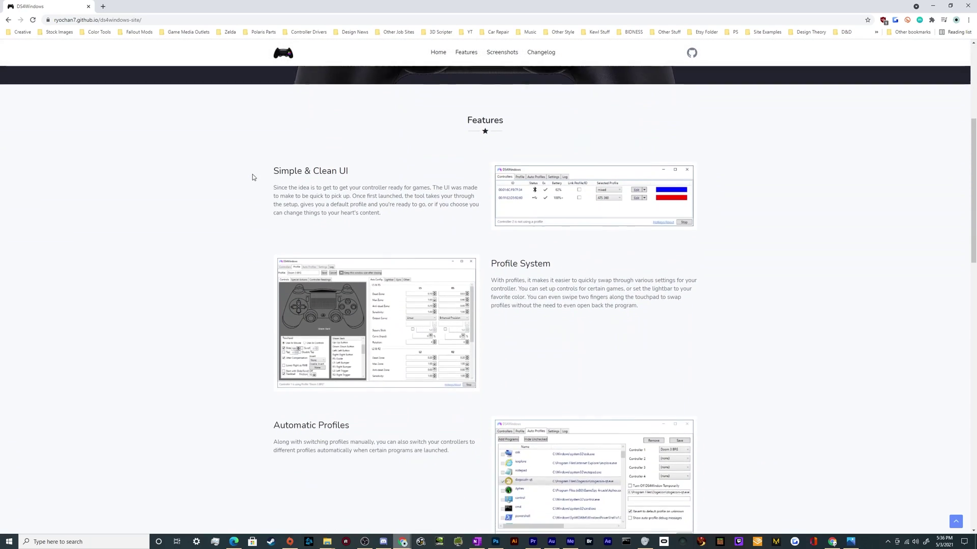
pyautogui.scroll(-4, 190, 165)
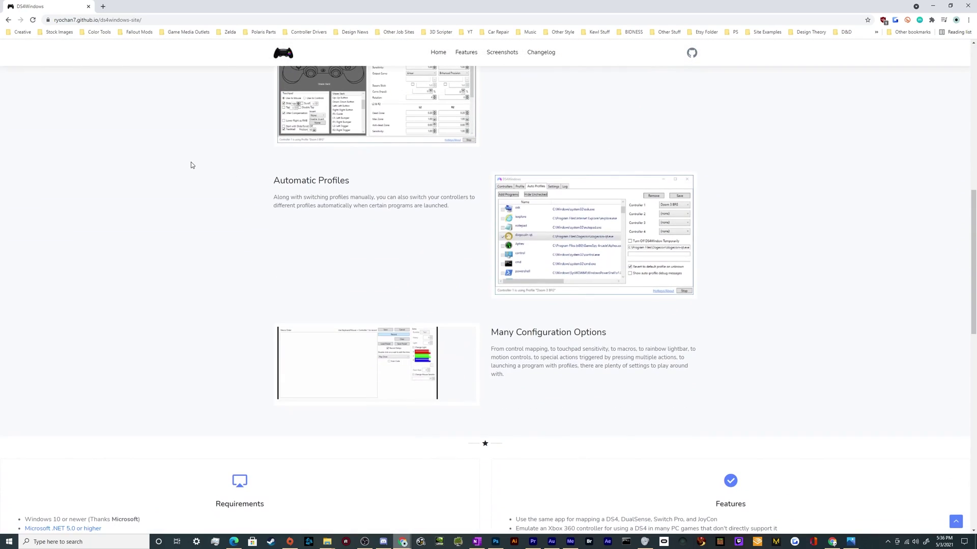
pyautogui.scroll(-4, 190, 164)
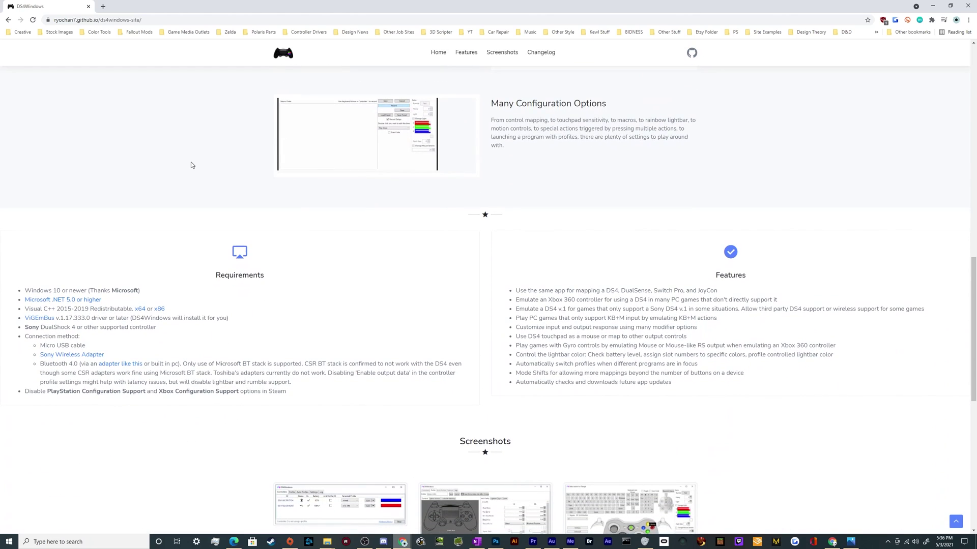
pyautogui.scroll(-2, 192, 164)
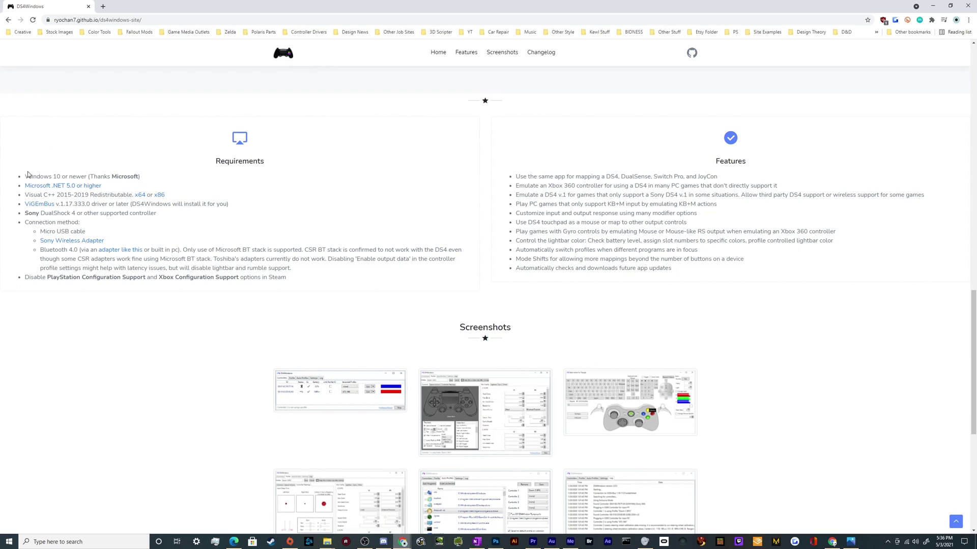
pyautogui.scroll(-3, 412, 209)
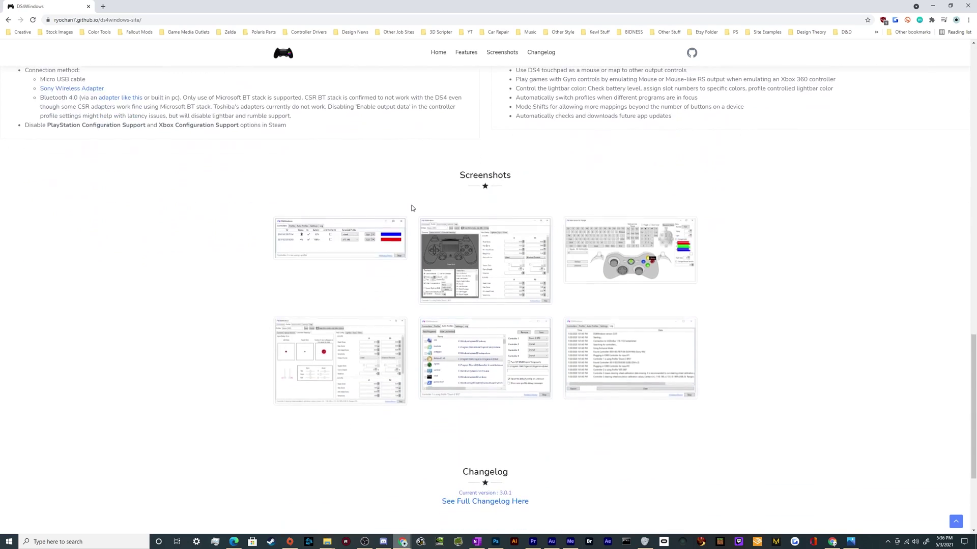
pyautogui.scroll(20, 412, 208)
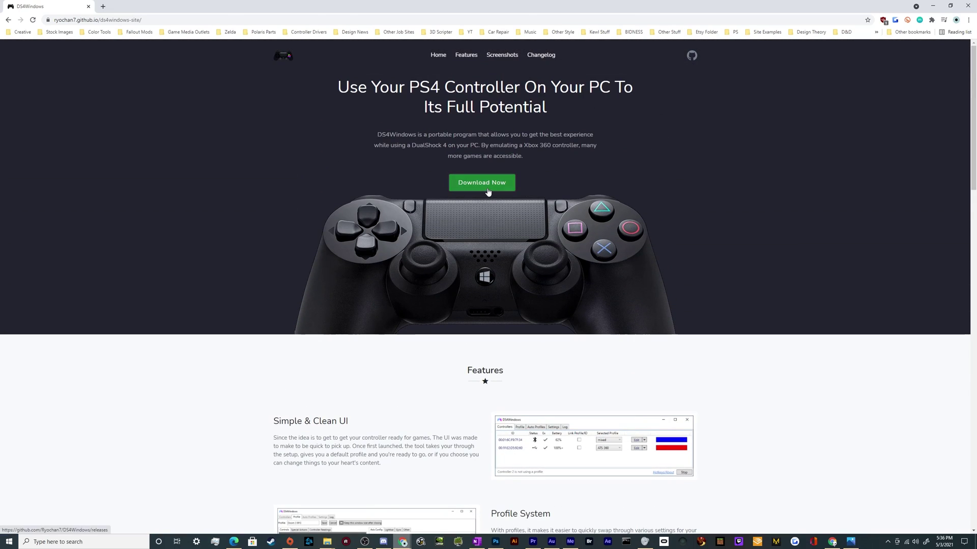
# Download DS4Windows_3.0.3_x64.zip from the Version 3.0.3 release and save it in the Support Software folder
pyautogui.click(488, 191)
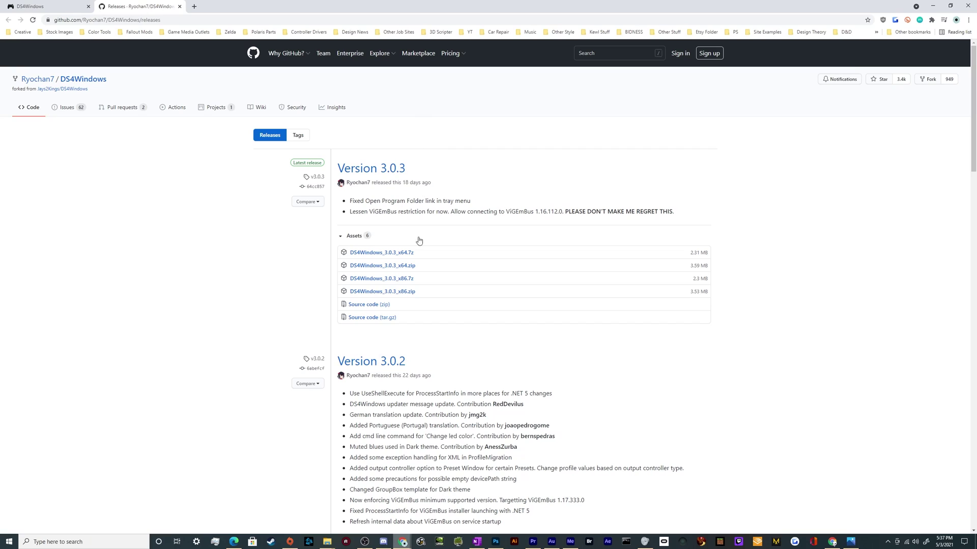
pyautogui.click(407, 265)
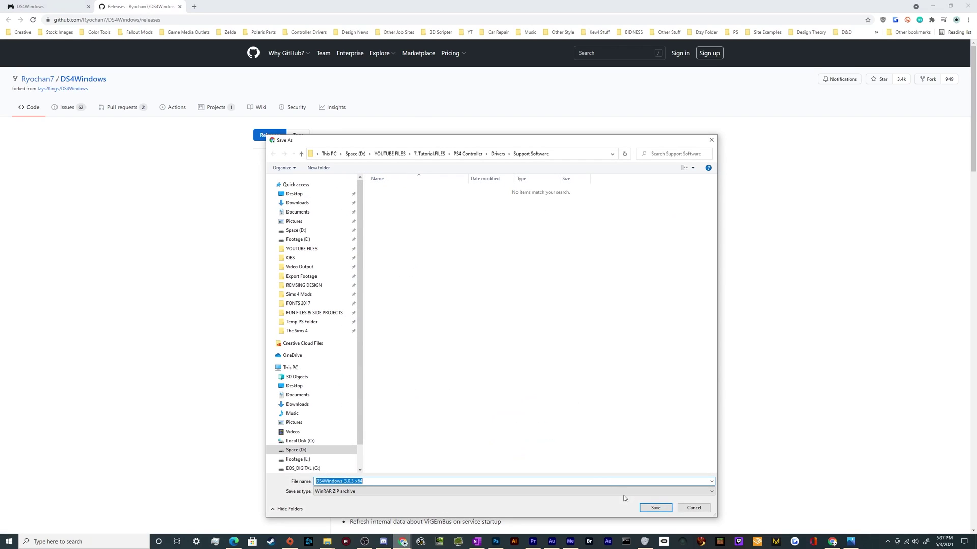
pyautogui.click(655, 508)
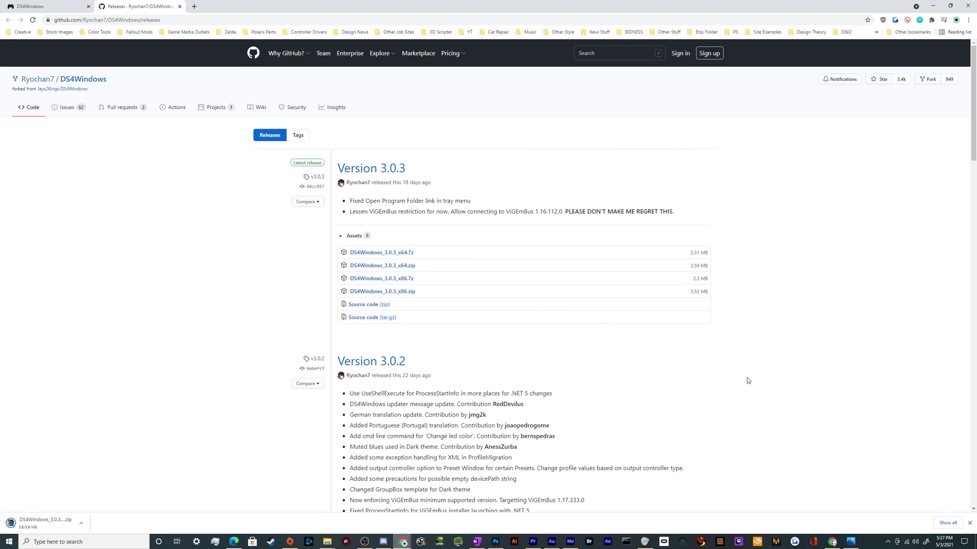
# Switch to the DS4Windows window in File Explorer and go up to the Drivers folder
pyautogui.click(328, 542)
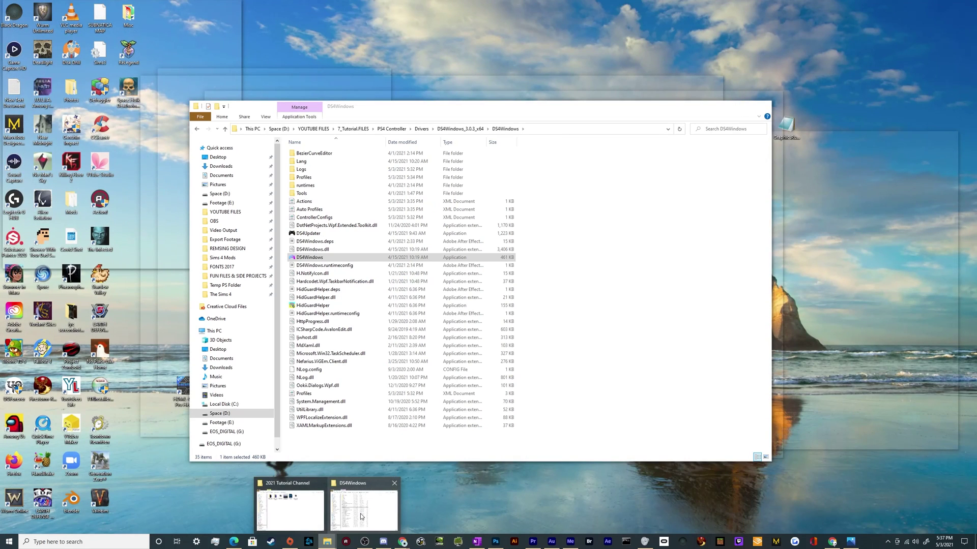
pyautogui.click(361, 516)
pyautogui.click(364, 453)
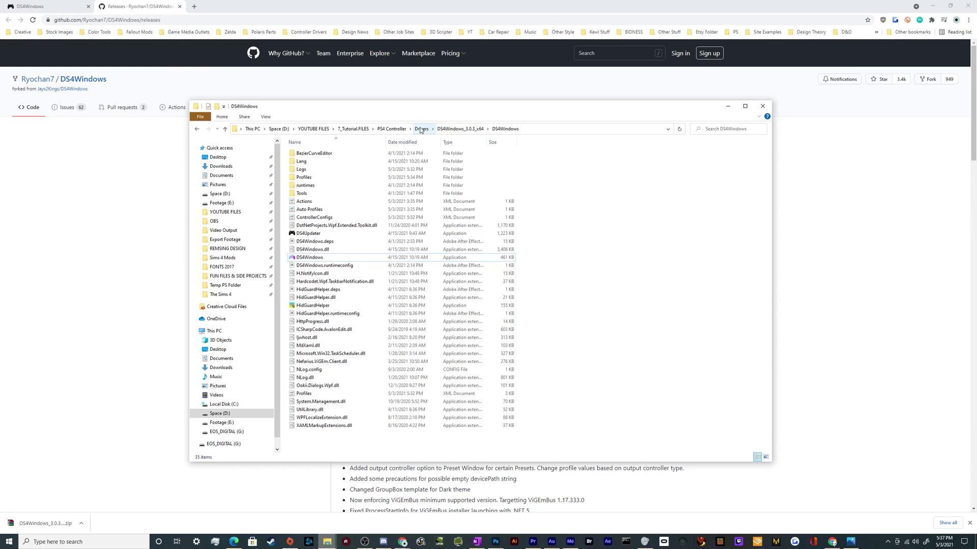
pyautogui.click(447, 130)
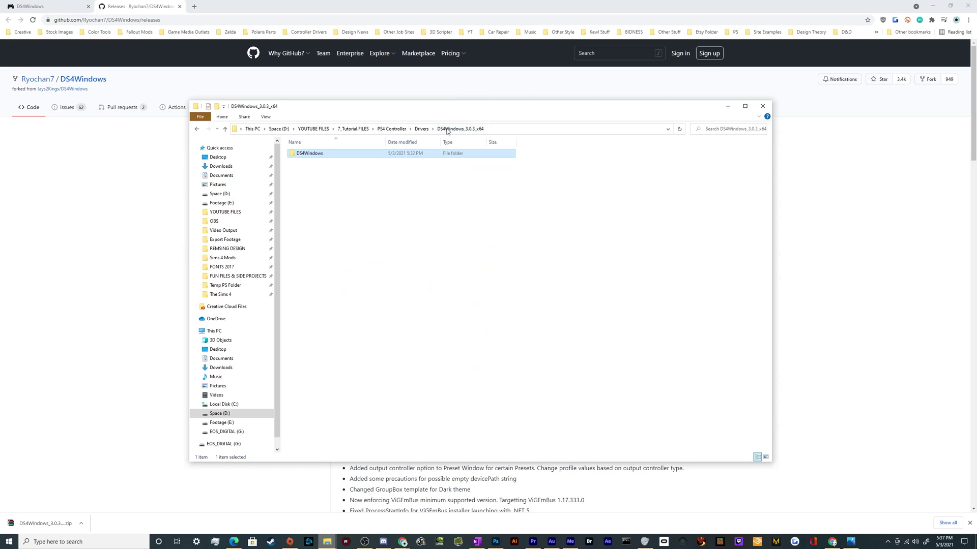
pyautogui.click(425, 130)
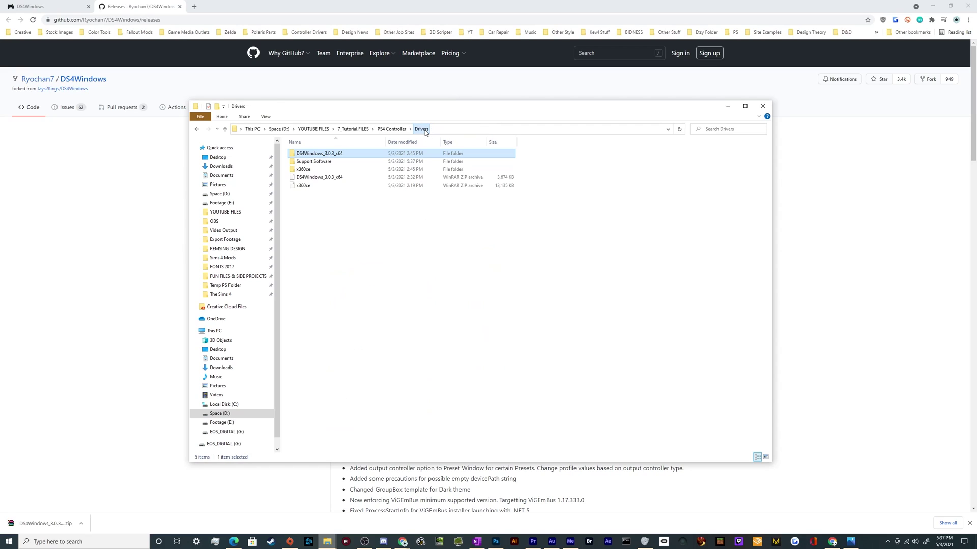
pyautogui.click(364, 280)
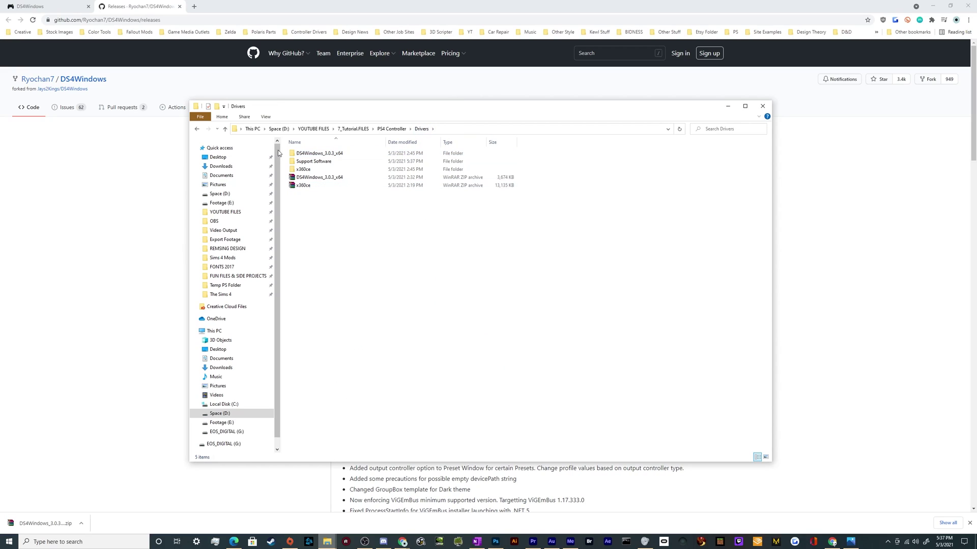
# Check the extraction options of the DS4Windows_3.0.3_x64 archive, then open the DS4Windows folder inside the already extracted folder
pyautogui.click(325, 177)
pyautogui.rightClick(325, 178)
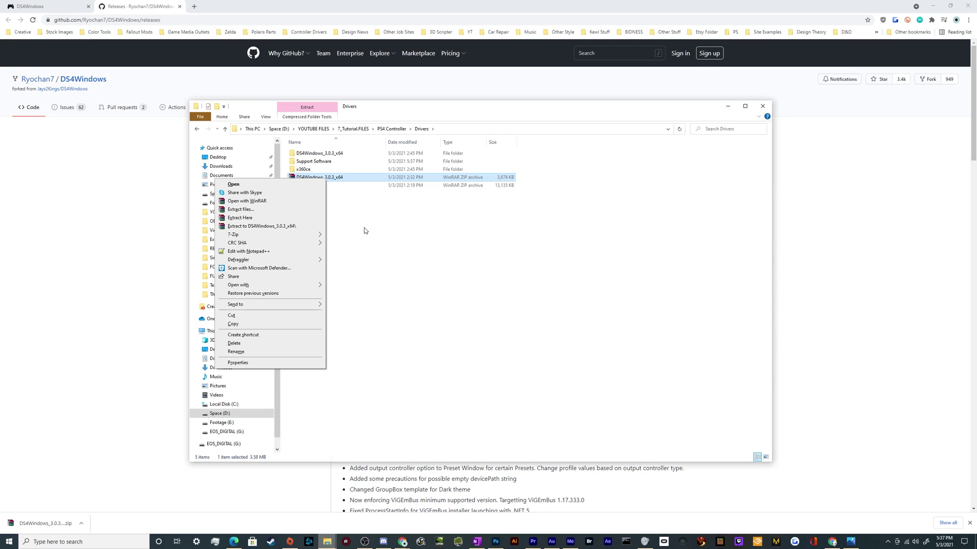
pyautogui.doubleClick(318, 154)
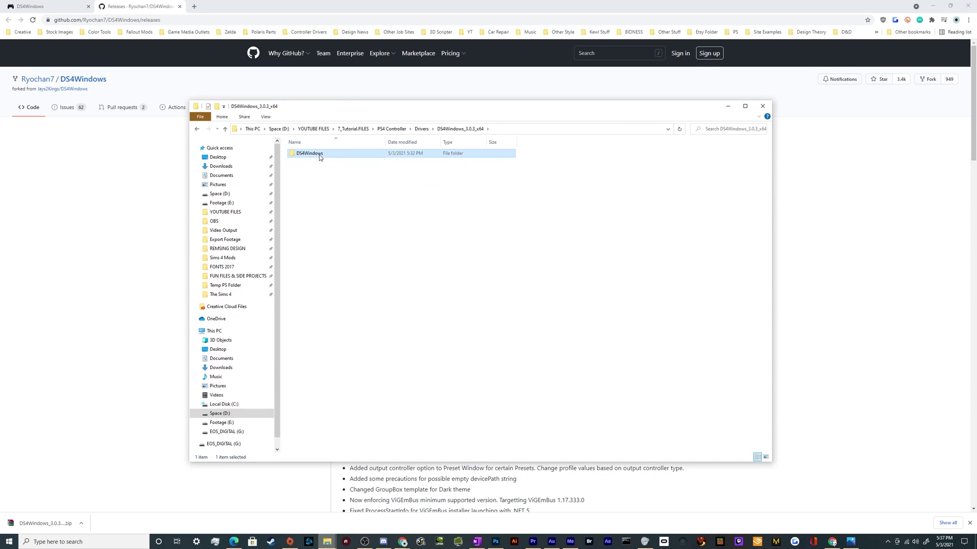
pyautogui.doubleClick(319, 155)
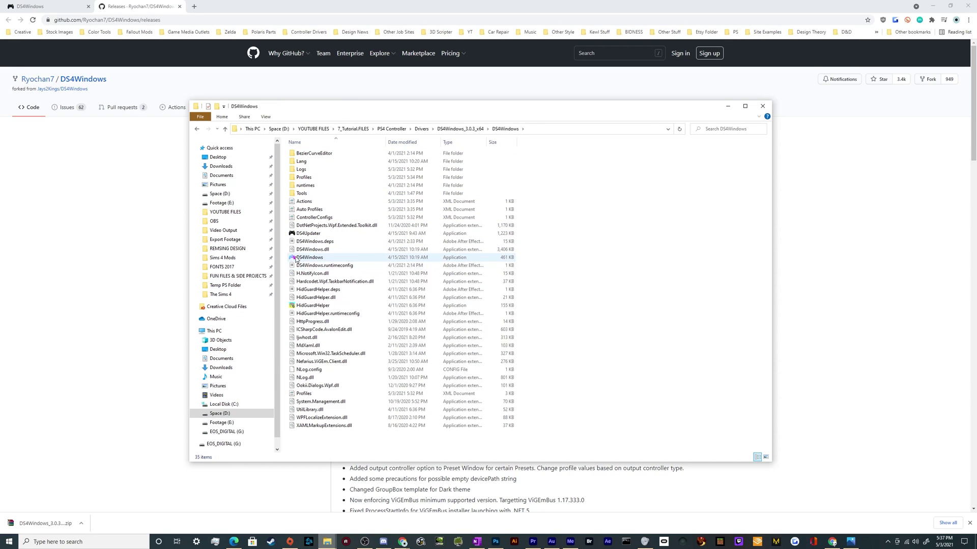
# Display the folder contents as large icons and launch the DS4Windows application
pyautogui.rightClick(530, 272)
pyautogui.moveTo(495, 280)
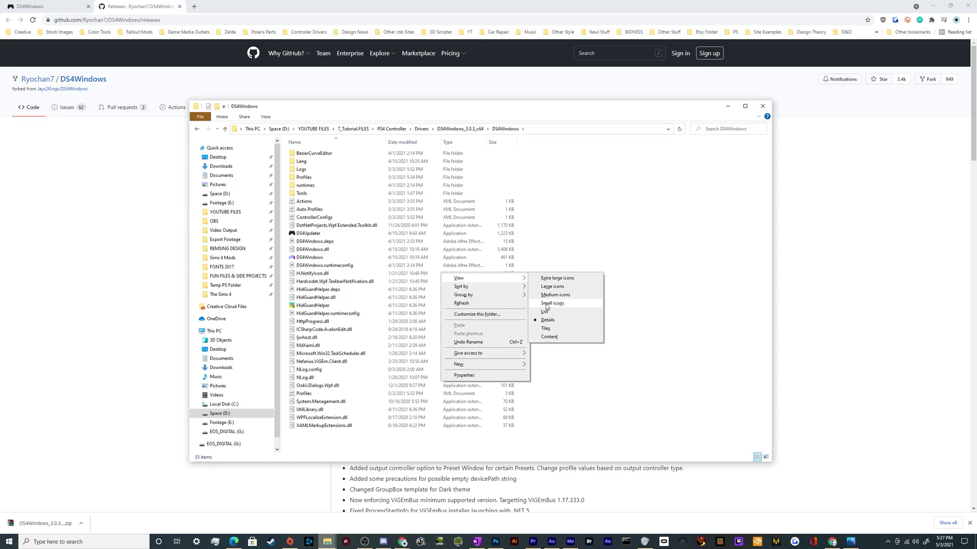
pyautogui.click(552, 286)
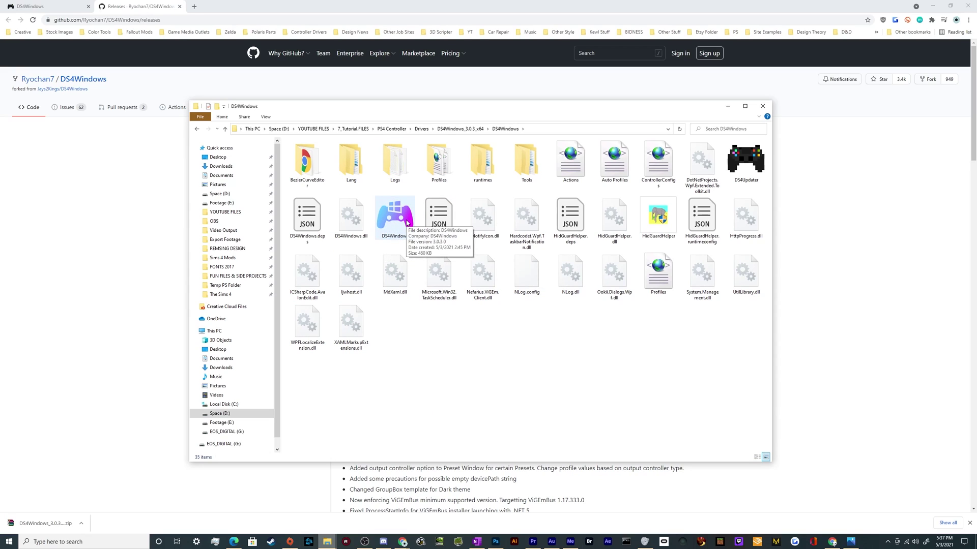
pyautogui.doubleClick(407, 220)
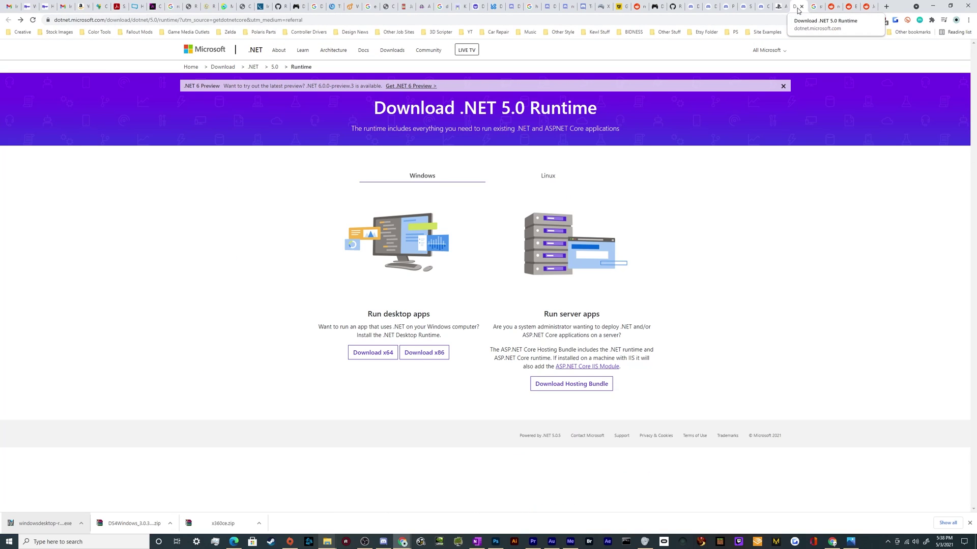
# Move the .NET 5.0 Runtime page to its own browser window and save the x64 desktop runtime installer in Support Software
pyautogui.moveTo(796, 7); pyautogui.dragTo(547, 7)
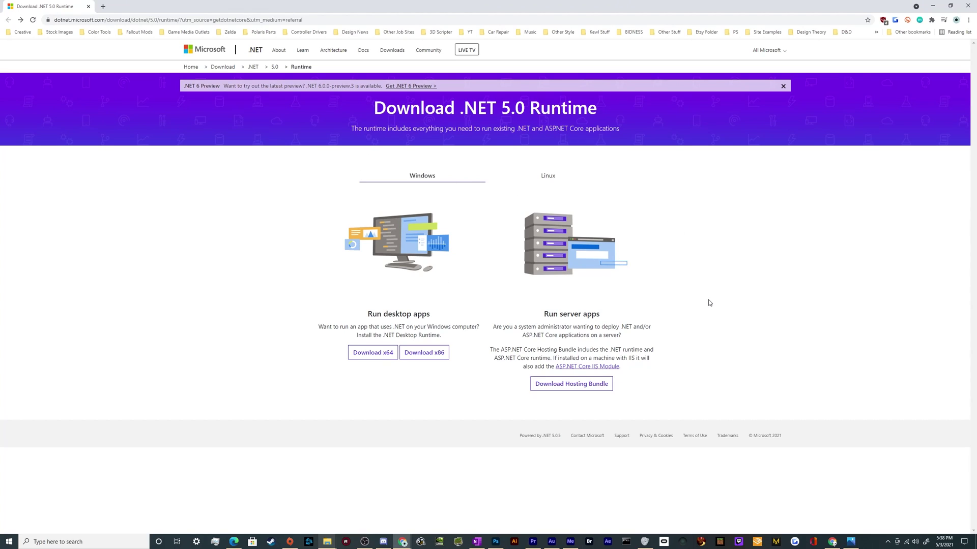
pyautogui.click(383, 357)
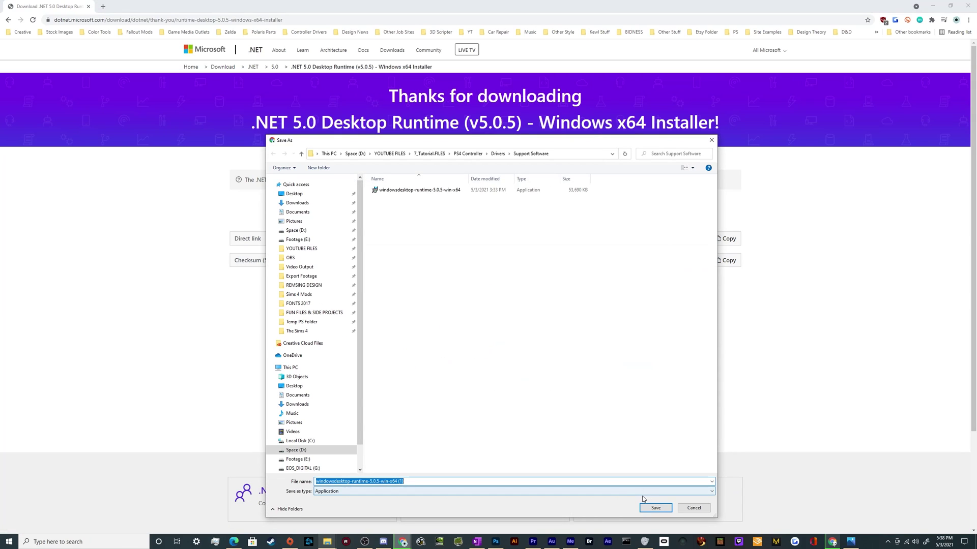
pyautogui.click(651, 507)
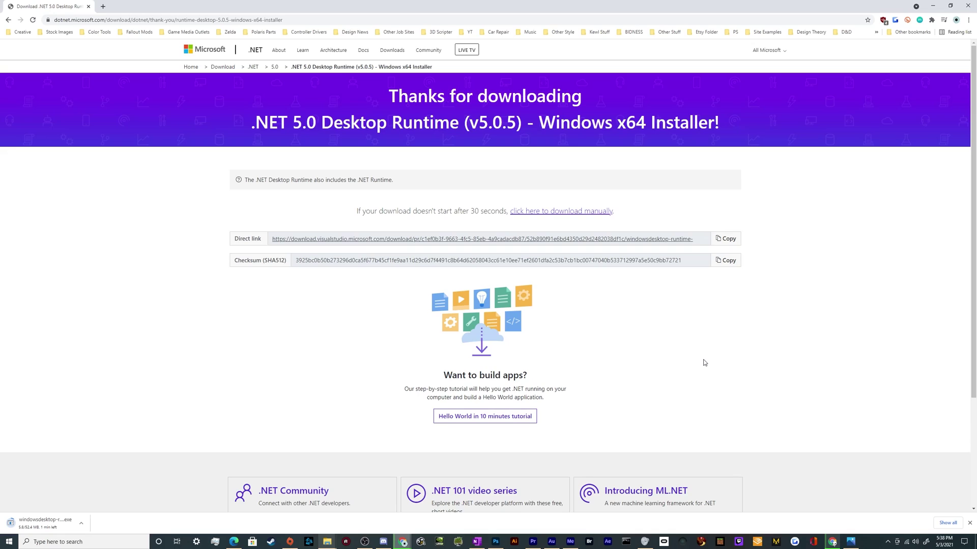
pyautogui.click(7, 20)
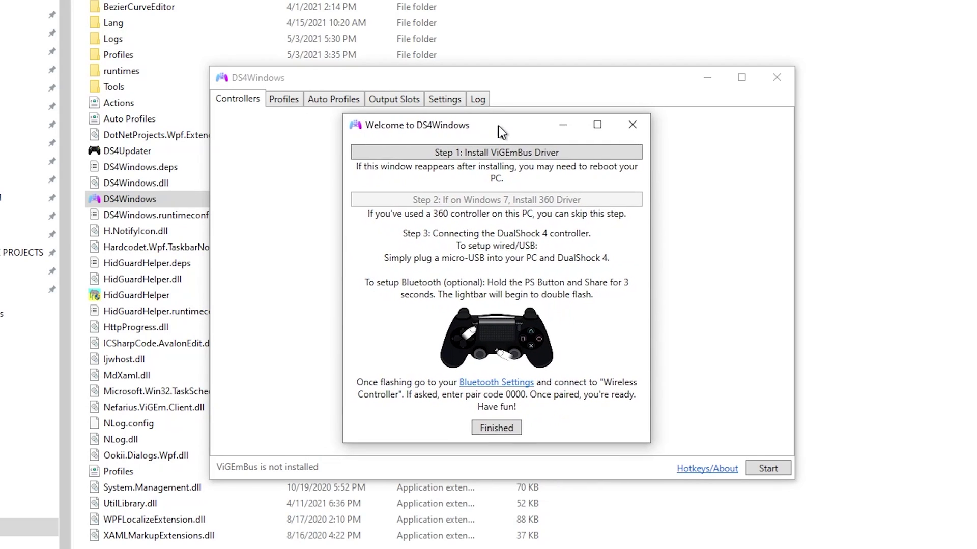
# Install the ViGEmBus driver from the DS4Windows welcome window, accepting the license agreement and finishing the setup wizard
pyautogui.moveTo(498, 126); pyautogui.dragTo(503, 121)
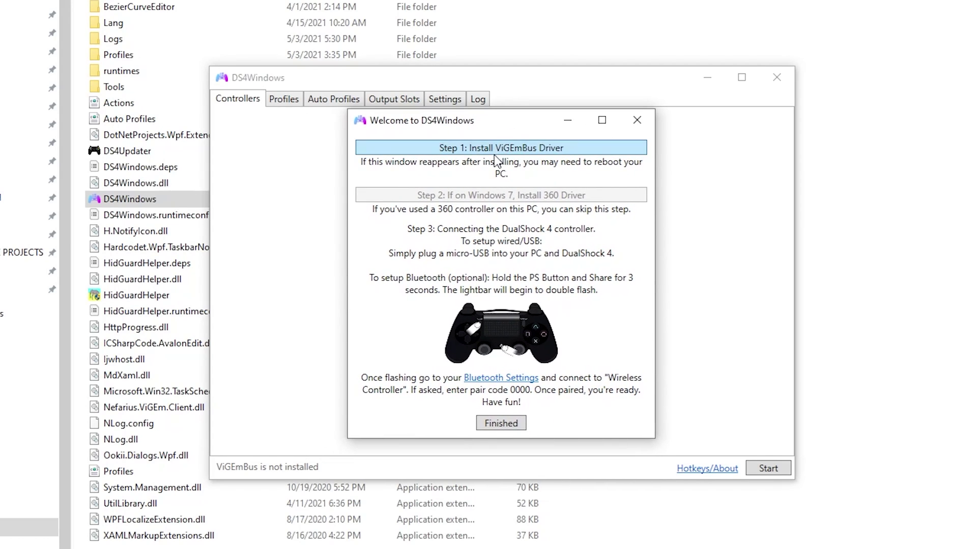
pyautogui.click(597, 152)
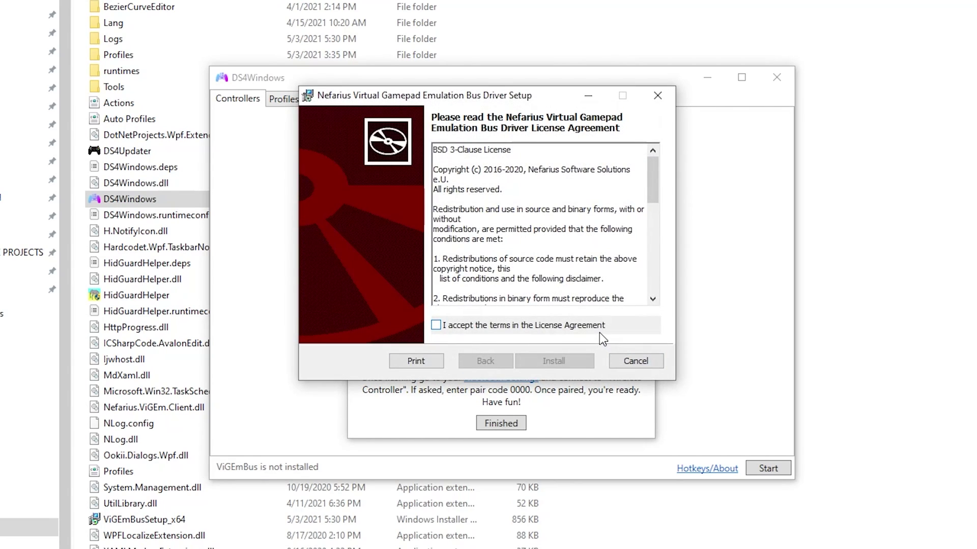
pyautogui.click(585, 327)
pyautogui.click(590, 362)
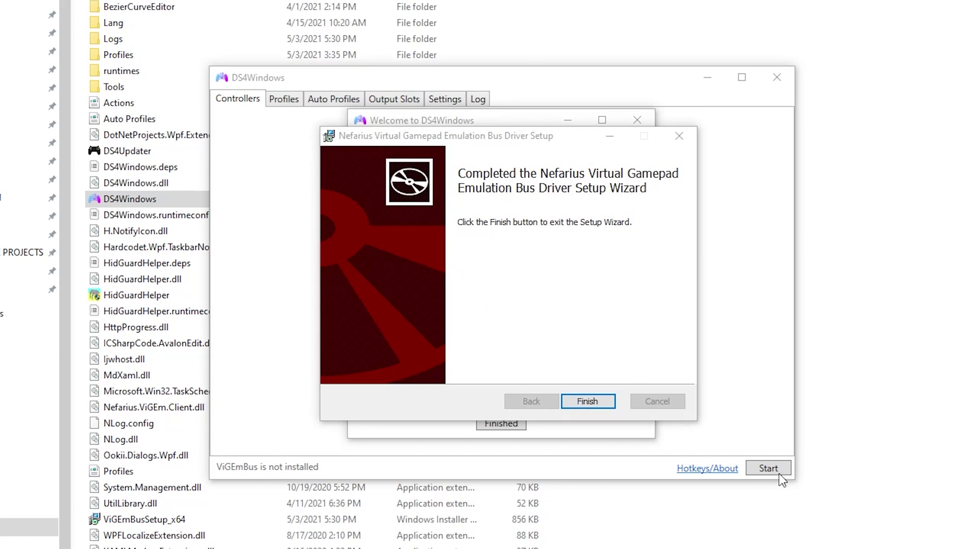
pyautogui.click(600, 402)
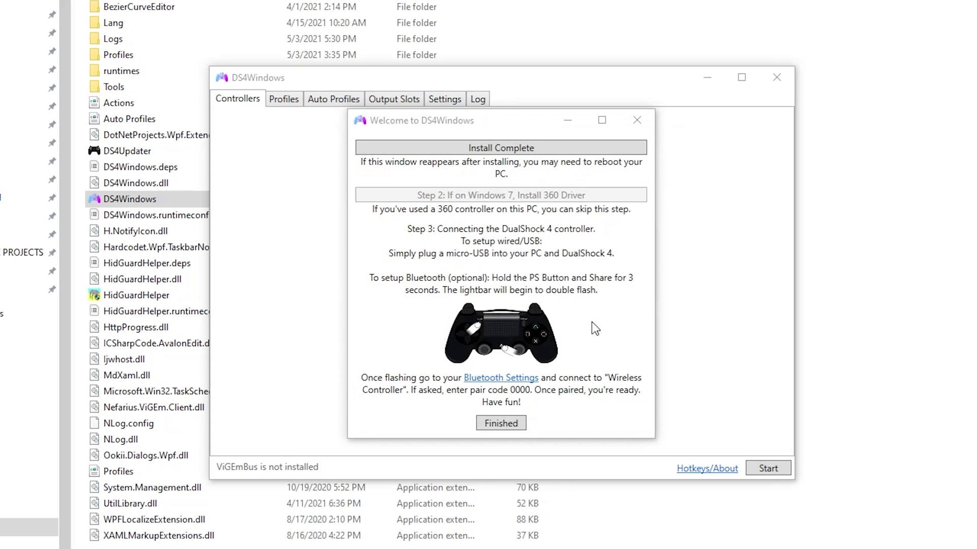
pyautogui.click(608, 239)
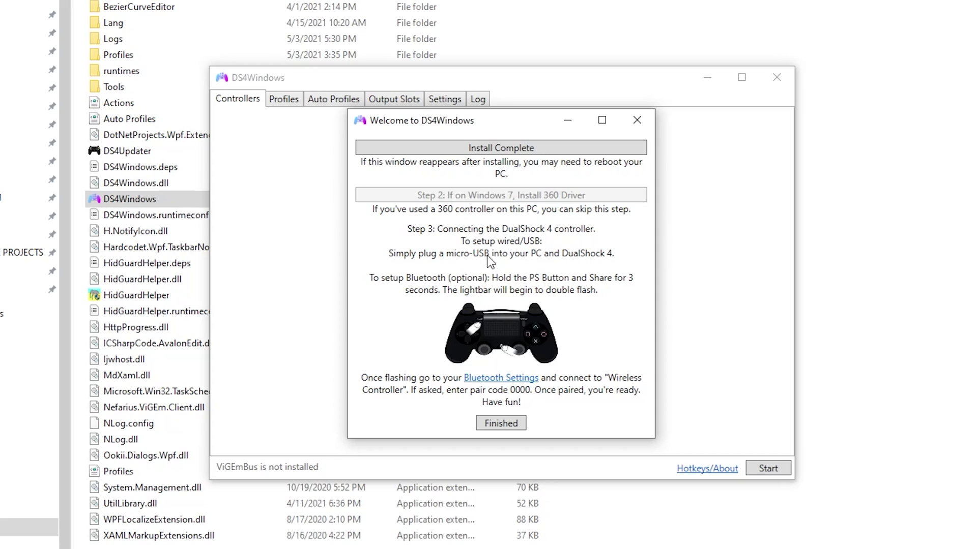
# Finish the DS4Windows welcome setup, close the application and launch it again
pyautogui.click(501, 424)
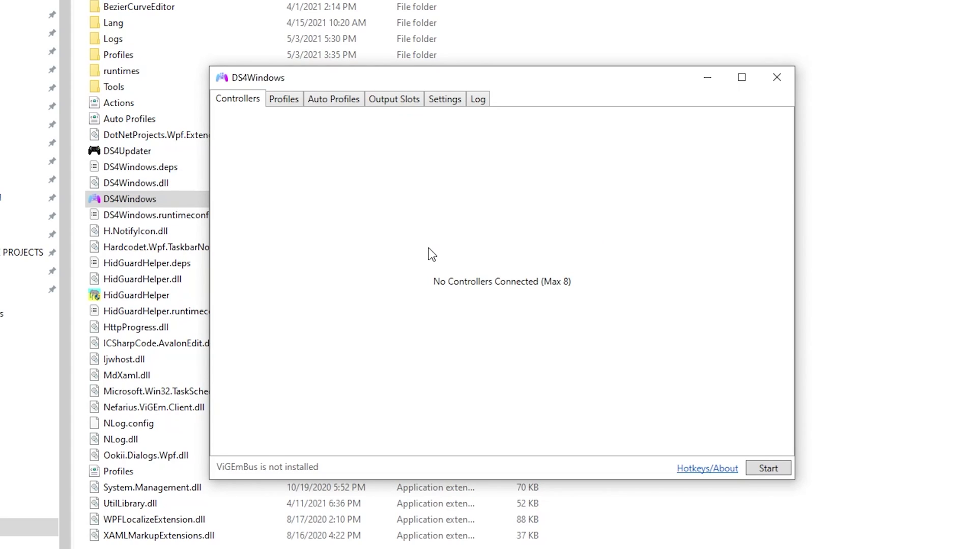
pyautogui.hotkey('alt', 'F4')
pyautogui.doubleClick(170, 199)
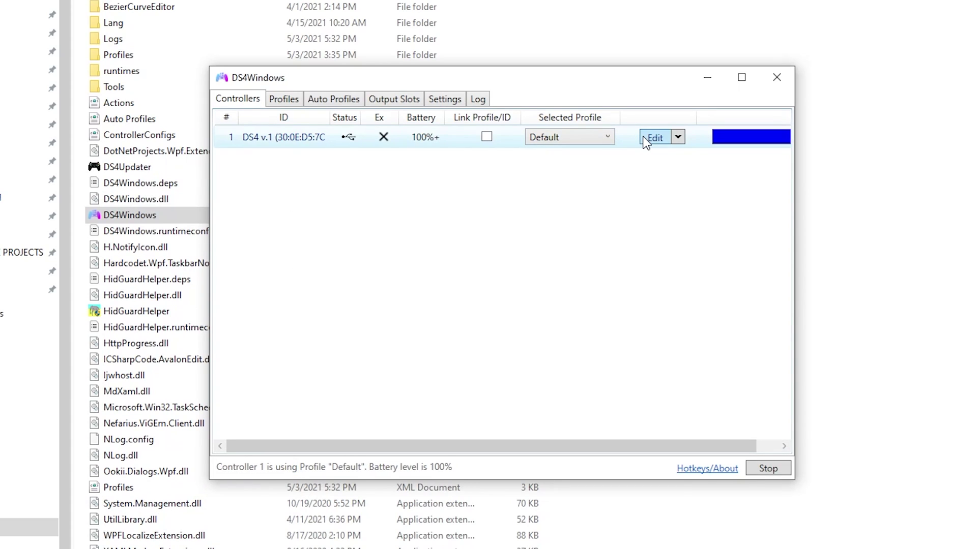
# Look over the connected controller's entry, the profiles, the auto profiles, the X360 output slot and the general settings
pyautogui.moveTo(528, 78); pyautogui.dragTo(515, 80)
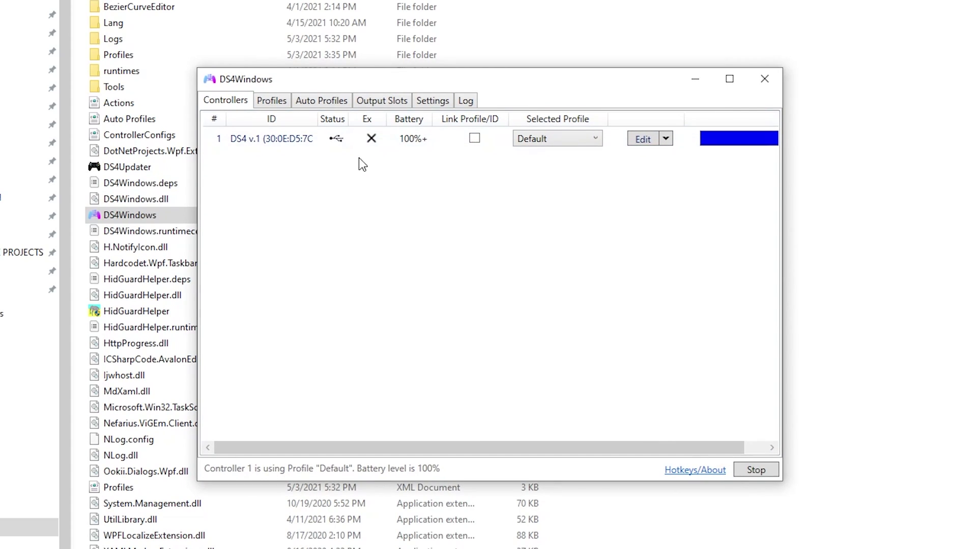
pyautogui.click(397, 136)
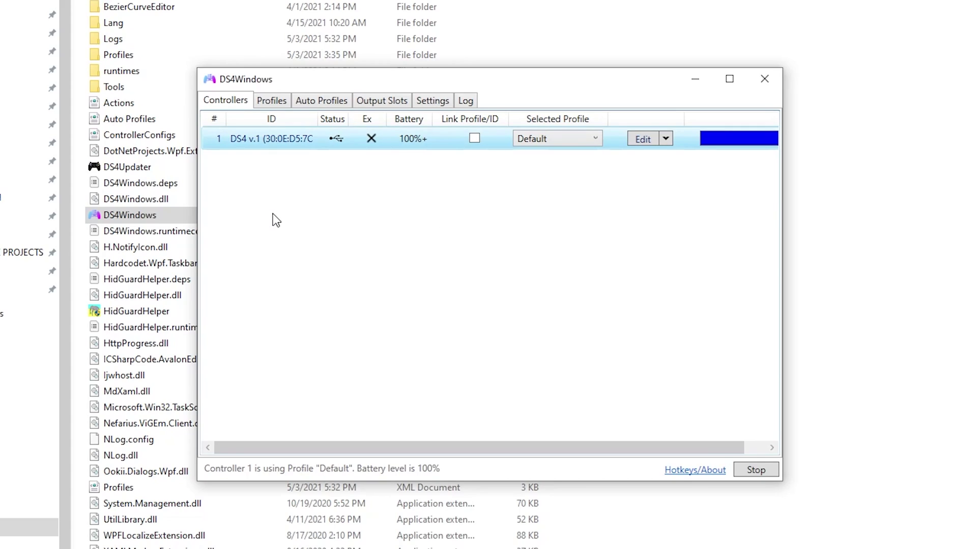
pyautogui.click(284, 102)
pyautogui.click(317, 104)
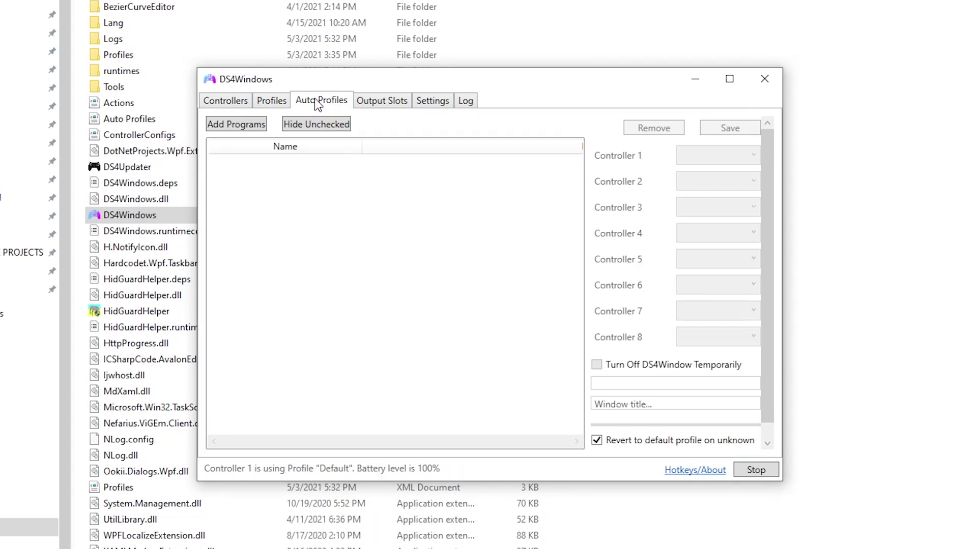
pyautogui.click(372, 105)
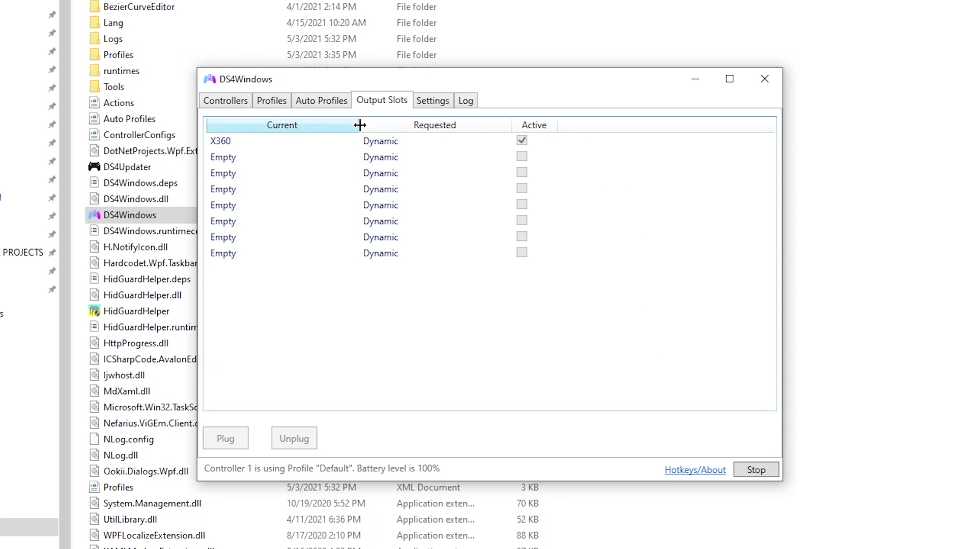
pyautogui.click(352, 141)
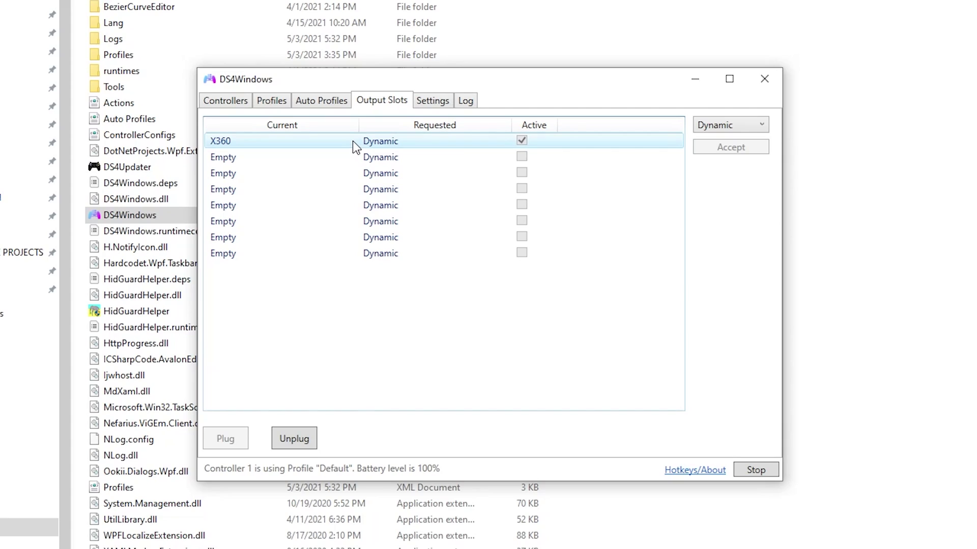
pyautogui.click(424, 104)
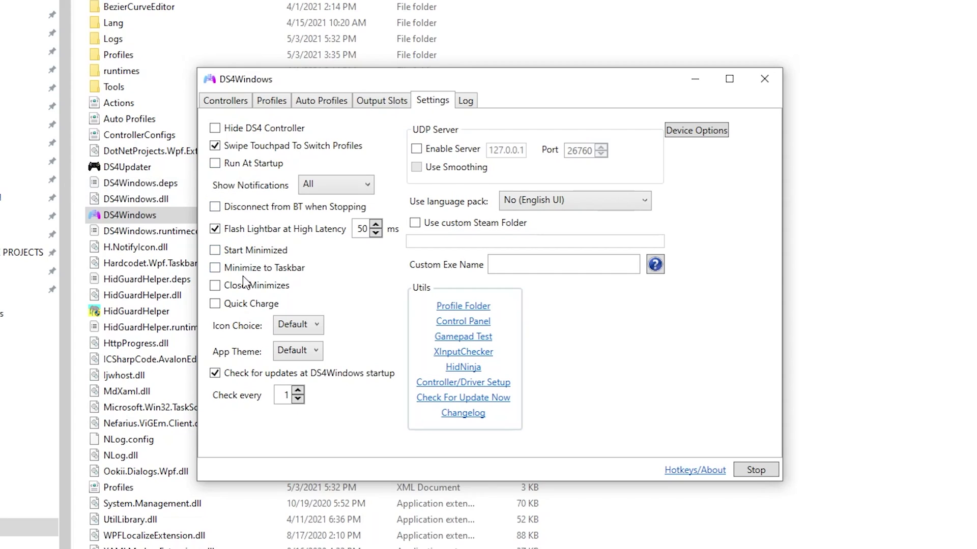
# Create a new controller profile and accept using a preset option for it
pyautogui.click(271, 101)
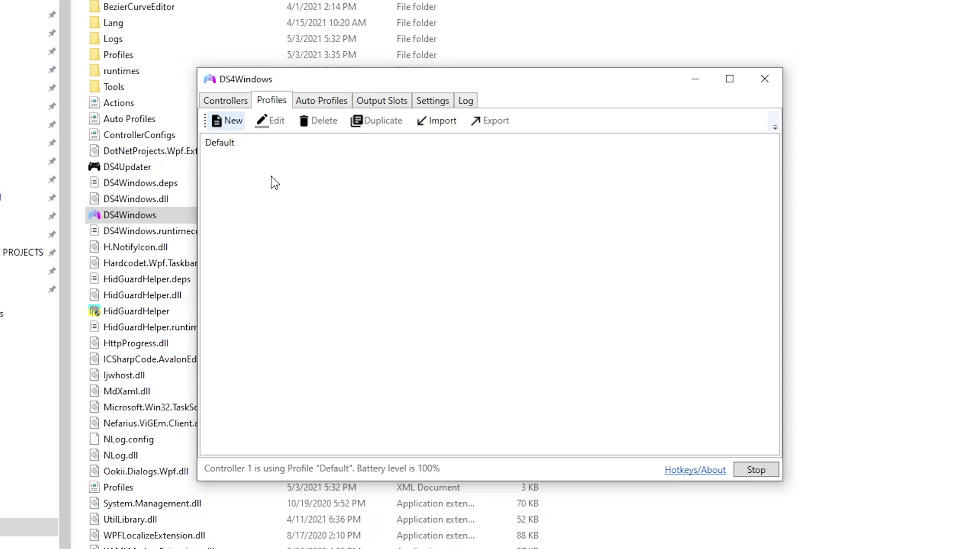
pyautogui.click(248, 143)
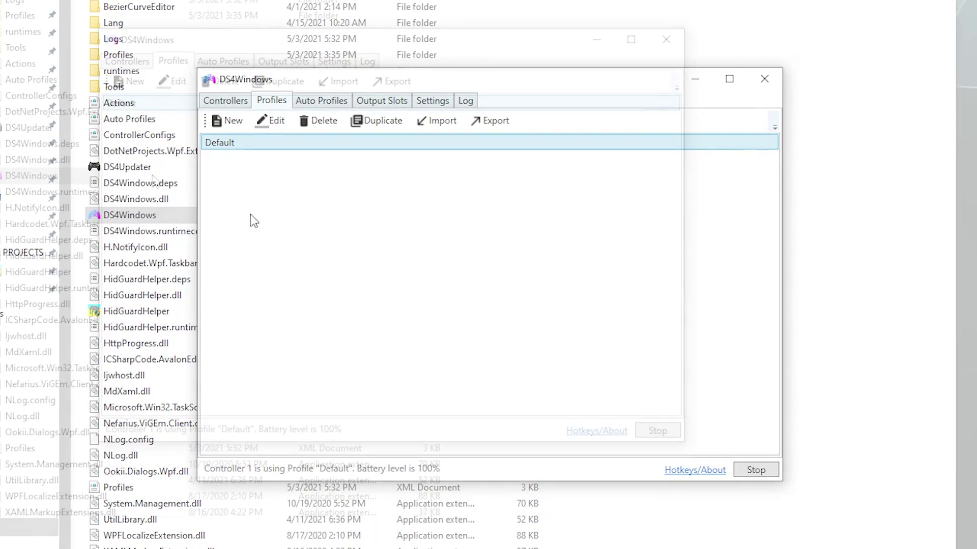
pyautogui.click(230, 121)
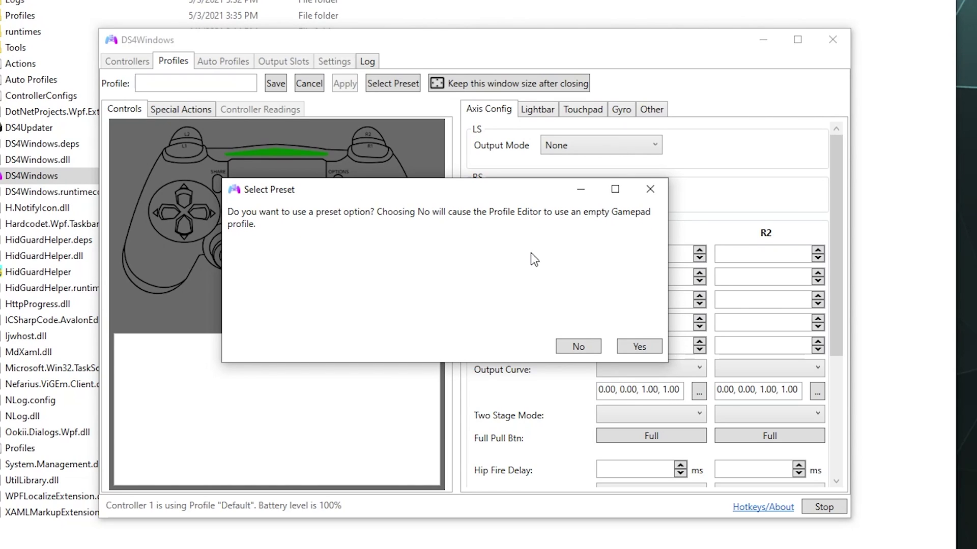
pyautogui.click(637, 348)
pyautogui.click(636, 348)
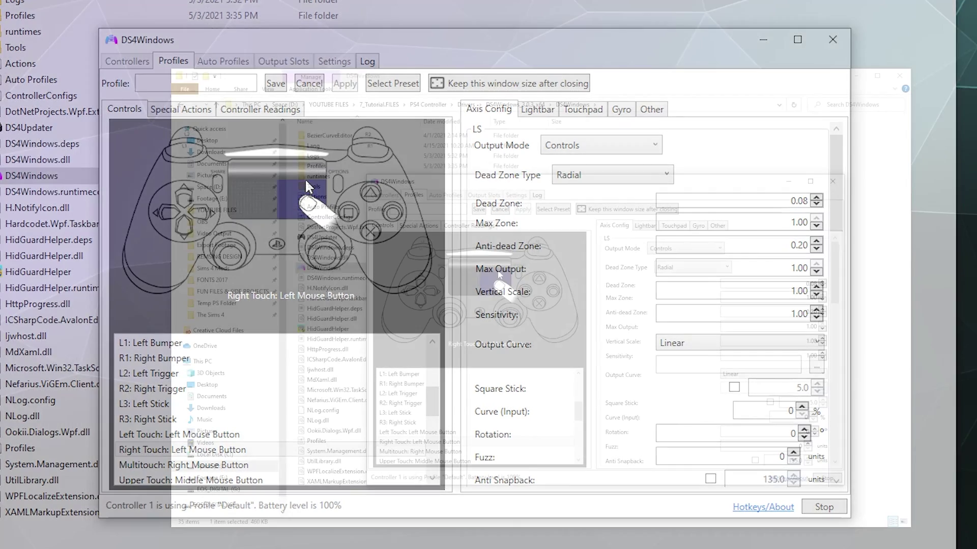
# Map Right Touch to the Right Mouse Button, and Multitouch to the Left and finally the Middle Mouse Button
pyautogui.click(497, 289)
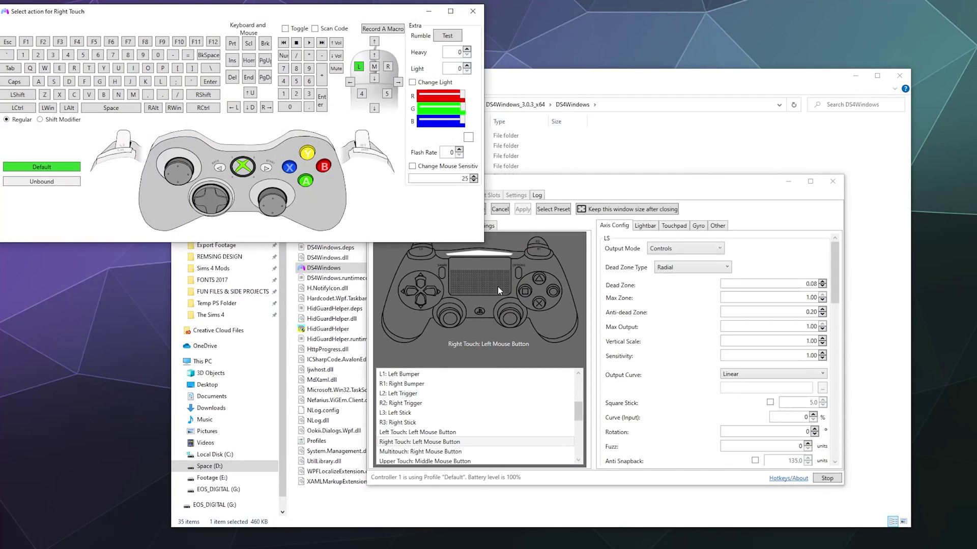
pyautogui.click(389, 67)
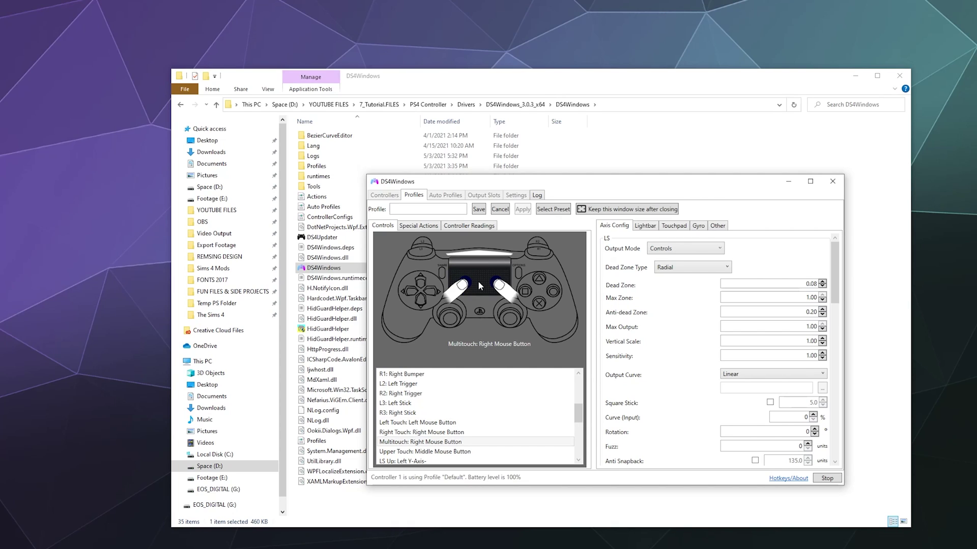
pyautogui.click(478, 282)
pyautogui.click(373, 79)
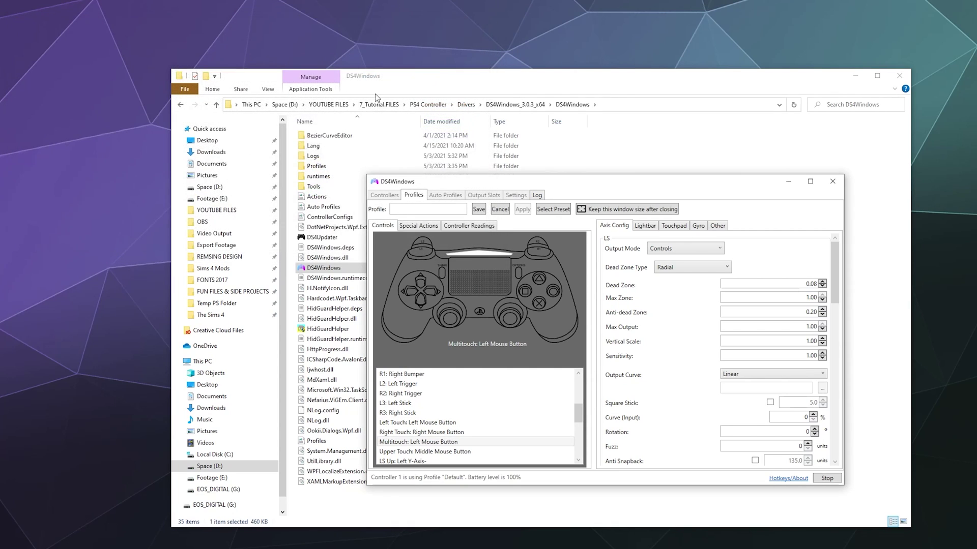
pyautogui.click(478, 283)
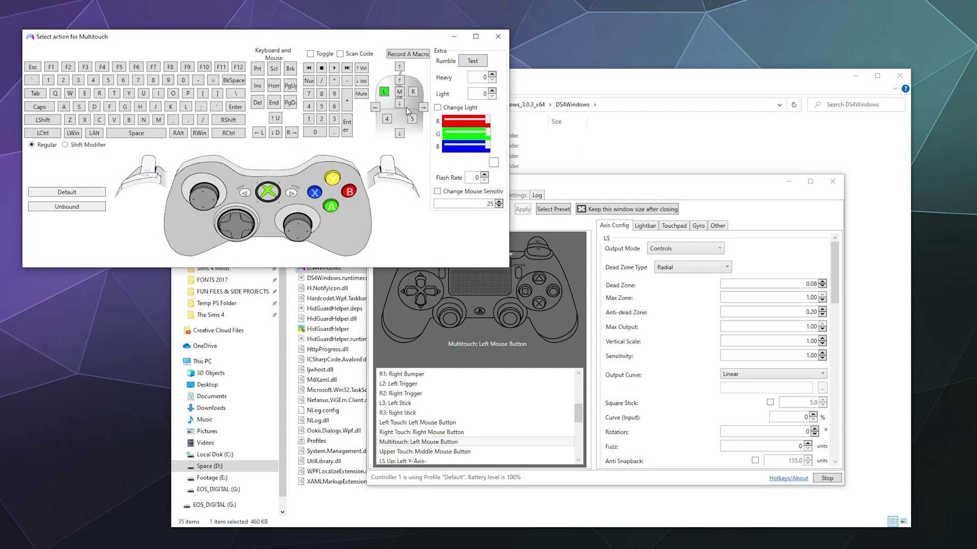
pyautogui.click(405, 108)
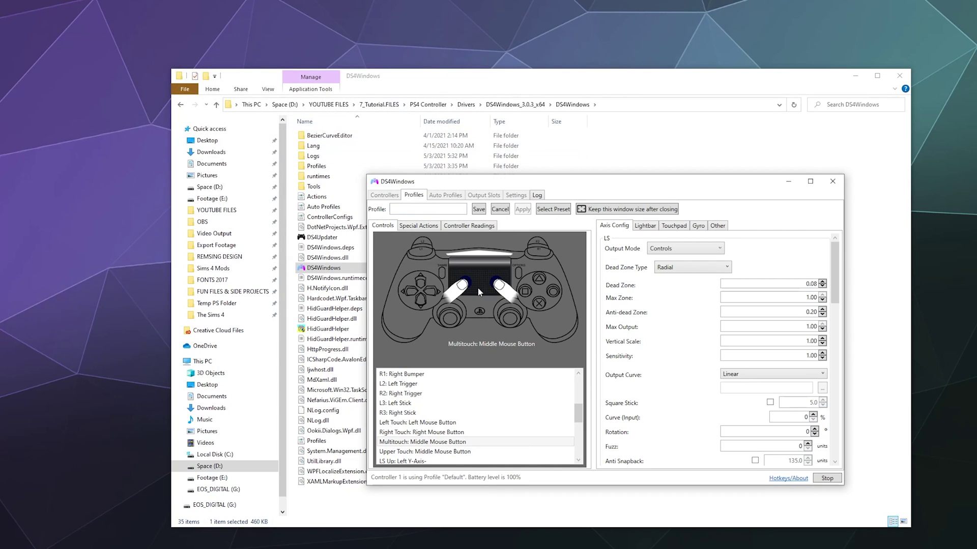